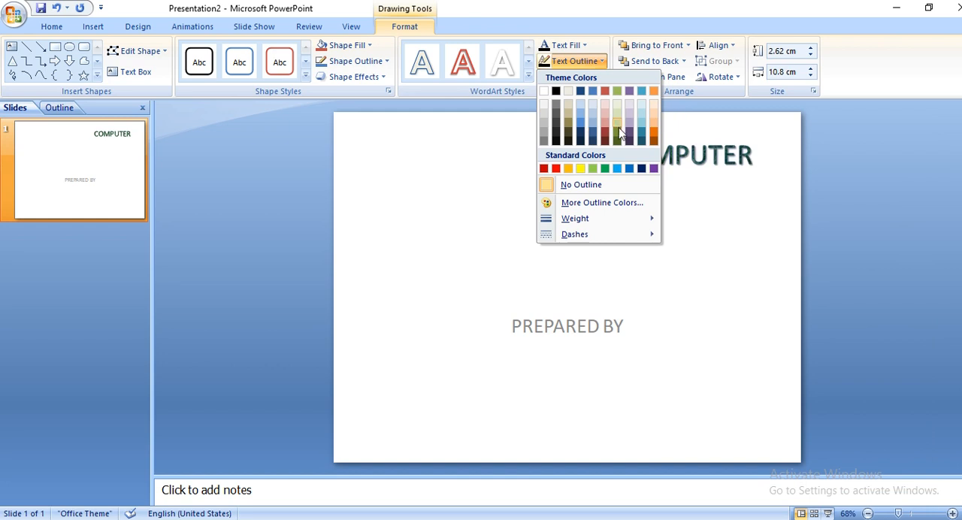
left_click(574, 78)
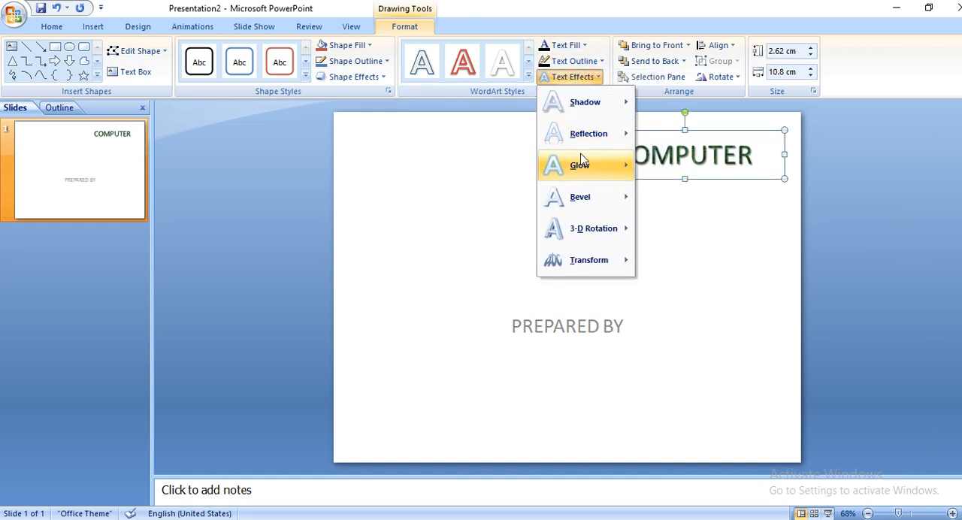
mouse_move(581, 167)
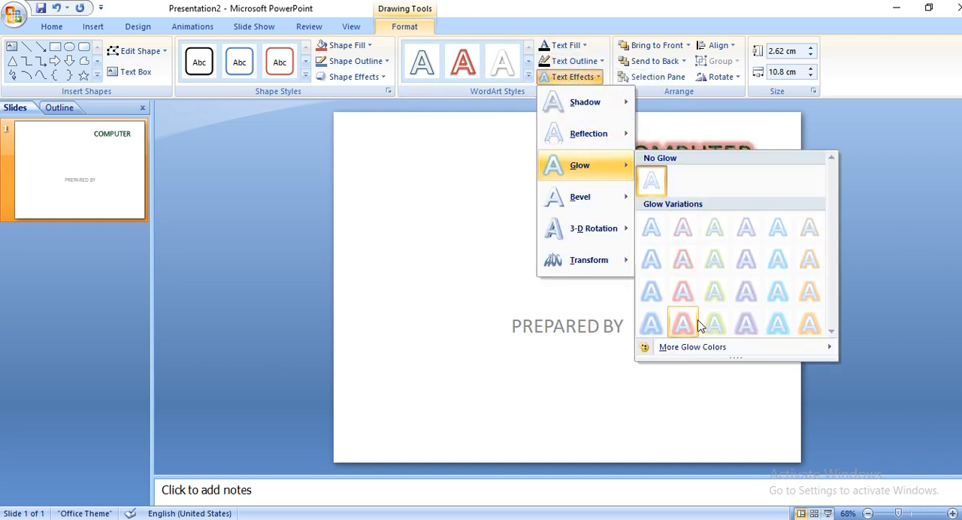
left_click(504, 242)
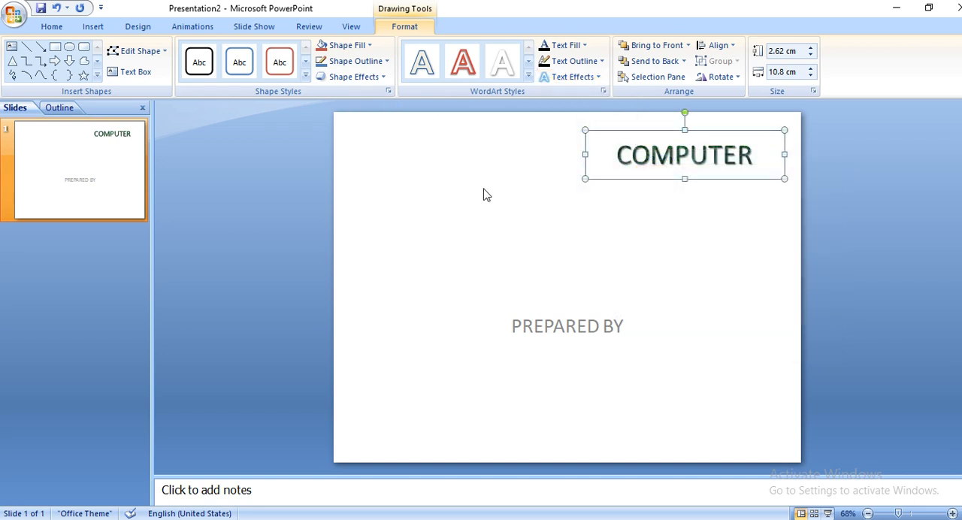
Shrink the "PREPARED BY" subtitle box to about 1.98 cm high and 9.09 cm wide.
left_click(584, 326)
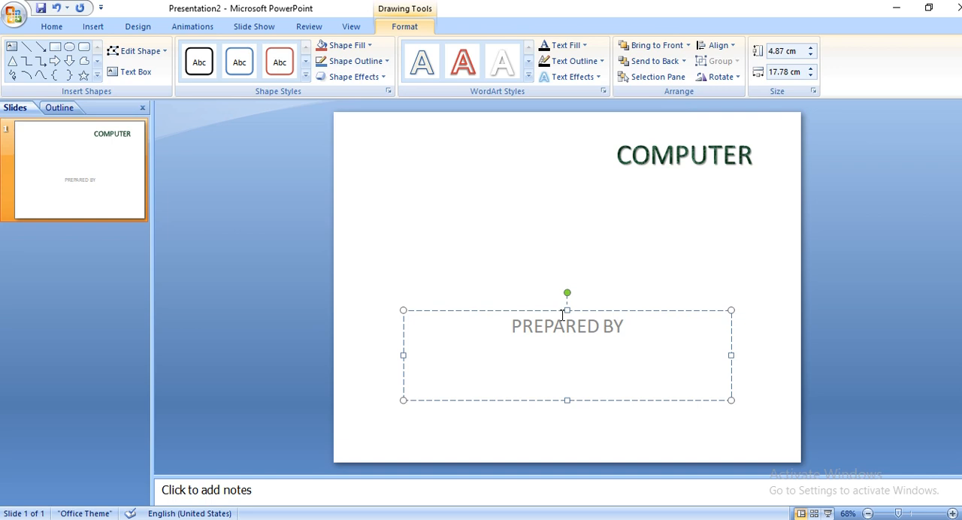
left_click_drag(568, 310, 568, 351)
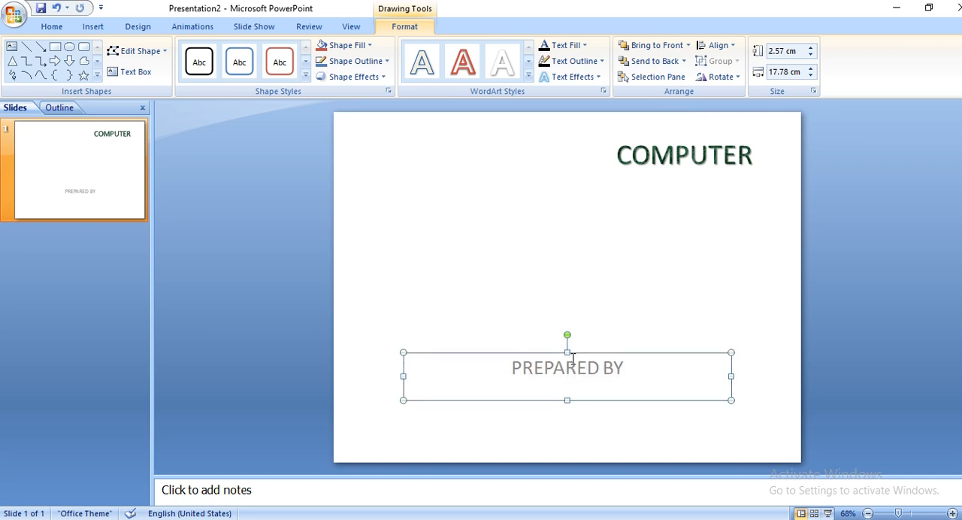
left_click_drag(730, 374, 572, 376)
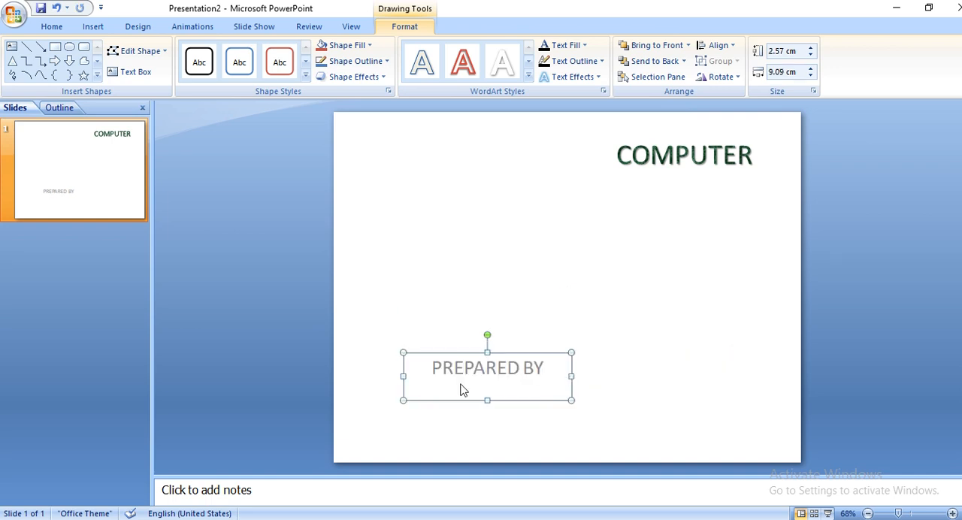
left_click_drag(487, 399, 487, 390)
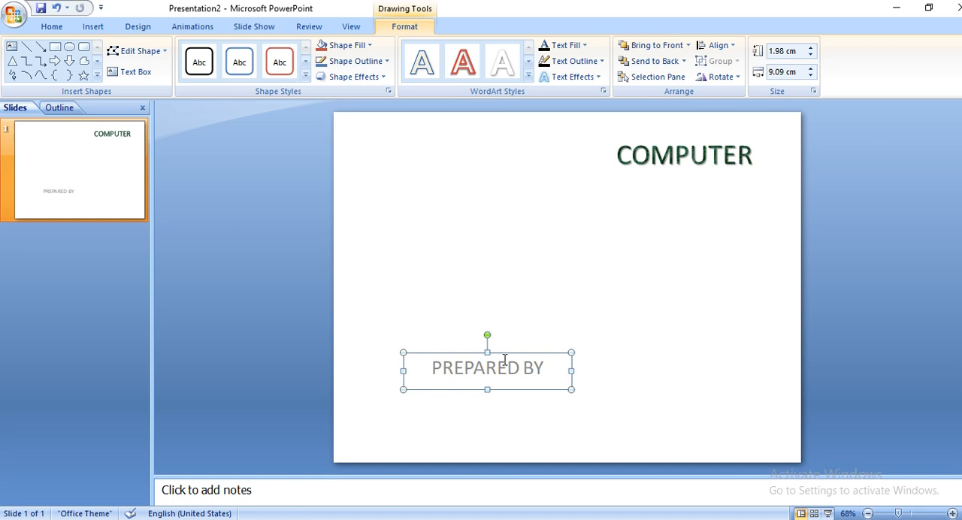
Move the "PREPARED BY" box down and left into the lower-left corner of the slide.
key("Down")
key("Down")
key("Down")
key("Down")
key("Down")
key("Down")
key("Down")
key("Down")
key("Down")
key("Down")
key("Left")
key("Left")
key("Left")
key("Left")
key("Left")
key("Left")
key("Left")
key("Left")
key("Left")
key("Left")
key("Left")
key("Left")
key("Down")
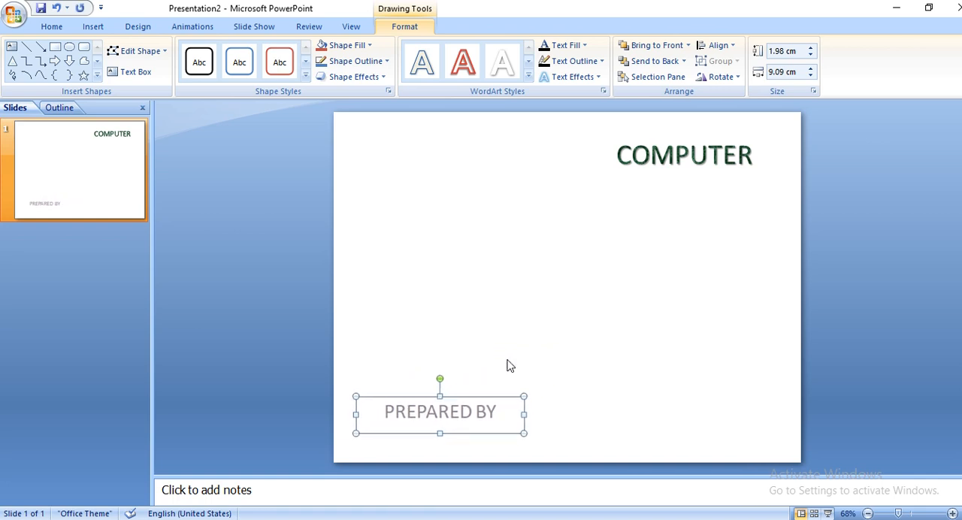
left_click(511, 319)
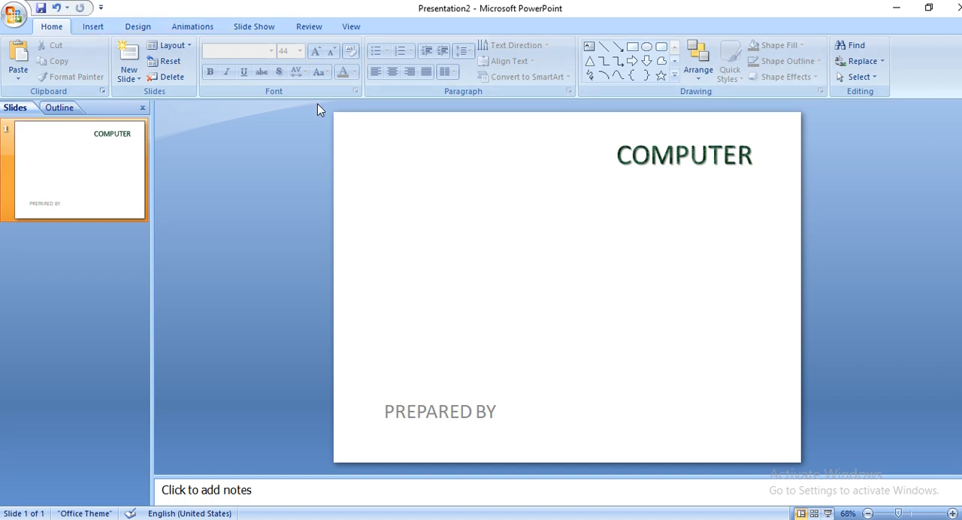
Rotate the "COMPUTER" title text by 90° and reshape its box into a tall, narrow column along the slide's right edge.
left_click(678, 156)
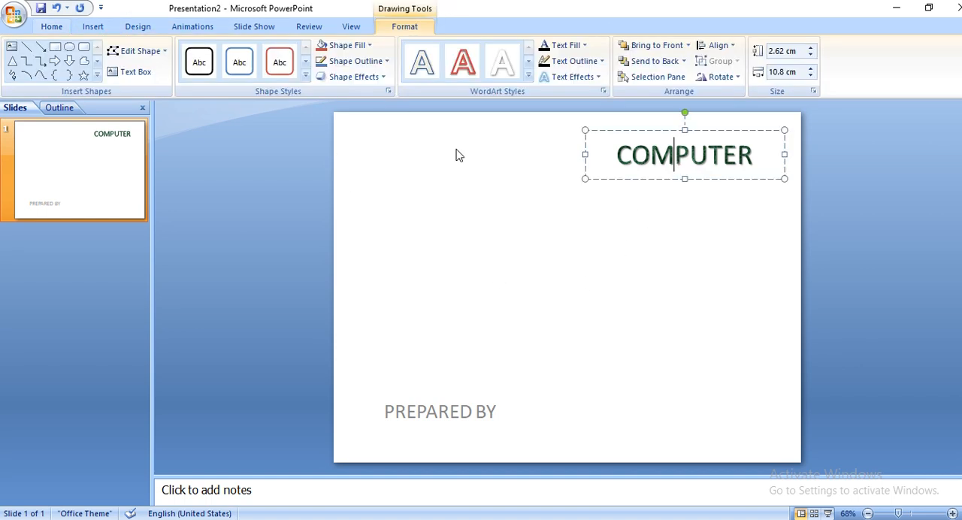
left_click(63, 28)
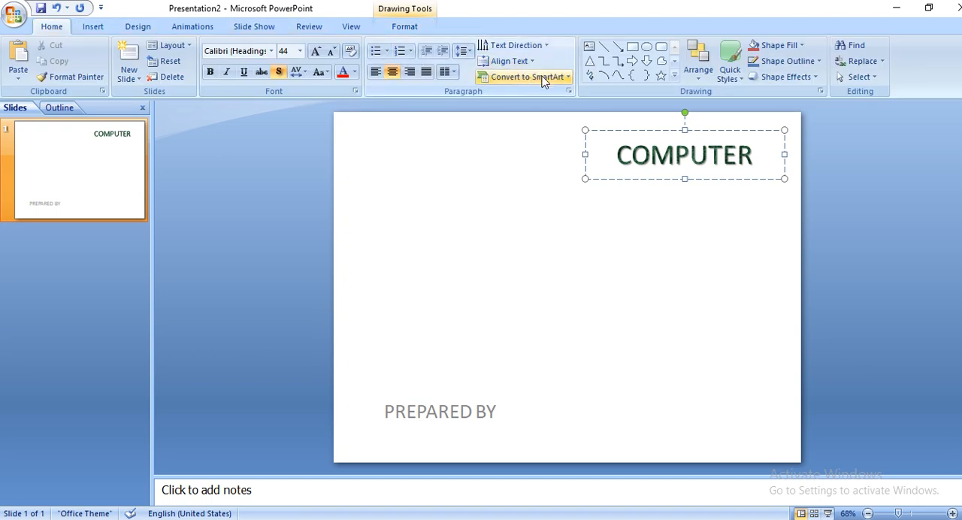
left_click(535, 48)
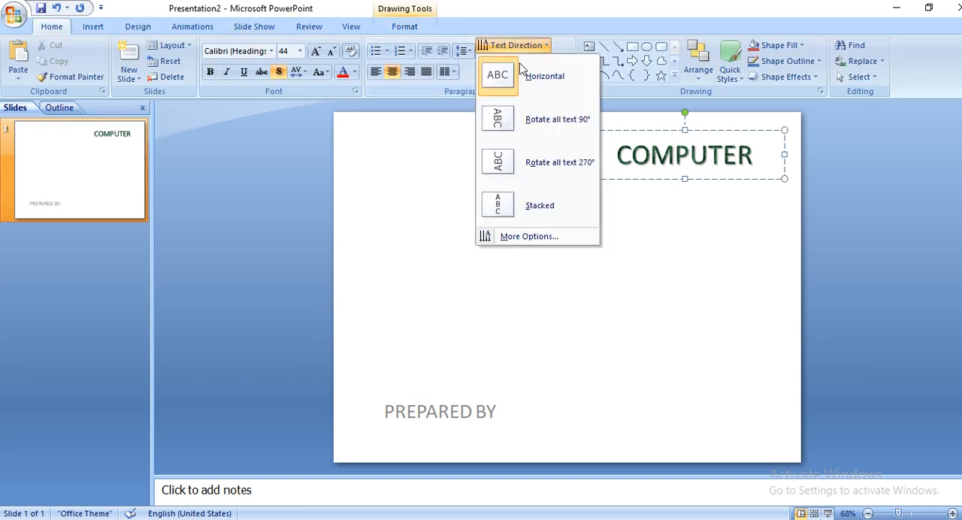
left_click(511, 133)
left_click_drag(684, 179, 707, 448)
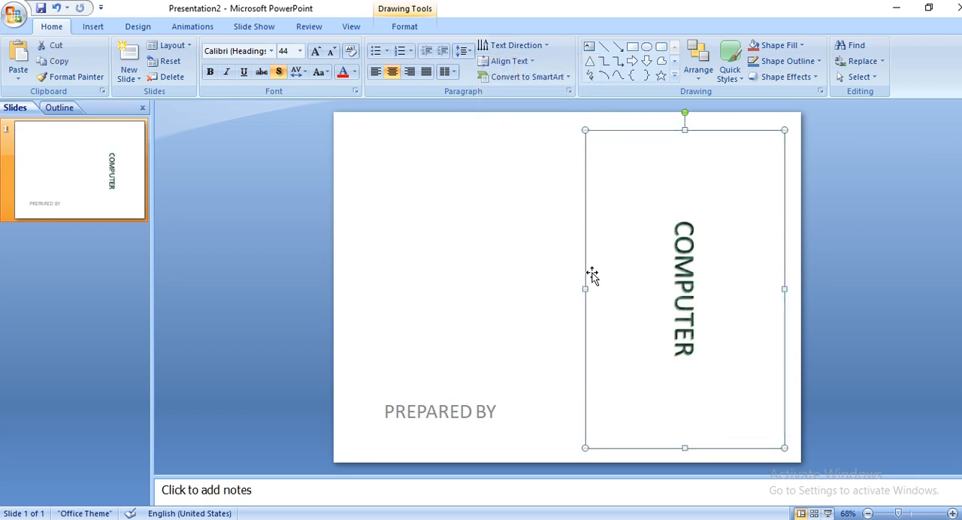
left_click_drag(584, 287, 726, 273)
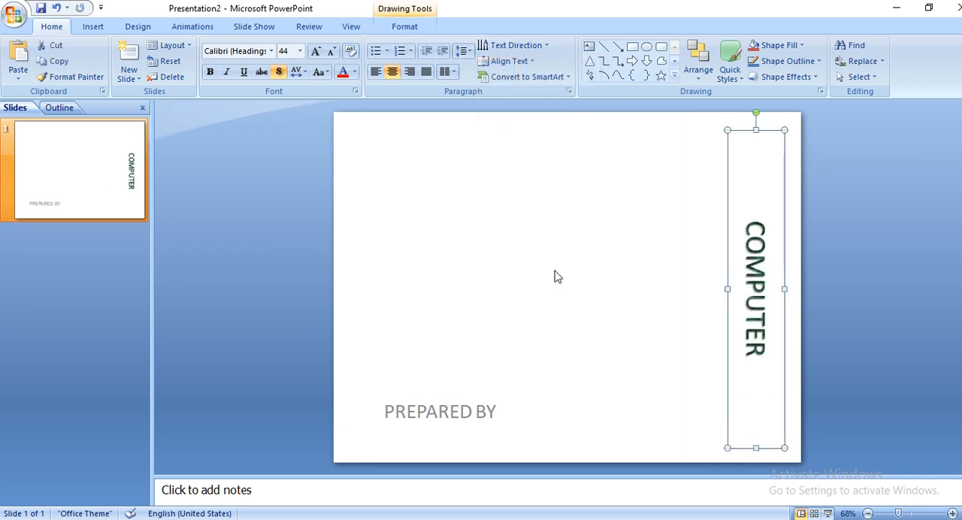
Shorten the rotated title's box from below so it closely fits the vertical text in the slide's upper-right corner.
left_click(509, 61)
left_click(503, 61)
left_click(536, 77)
left_click(536, 77)
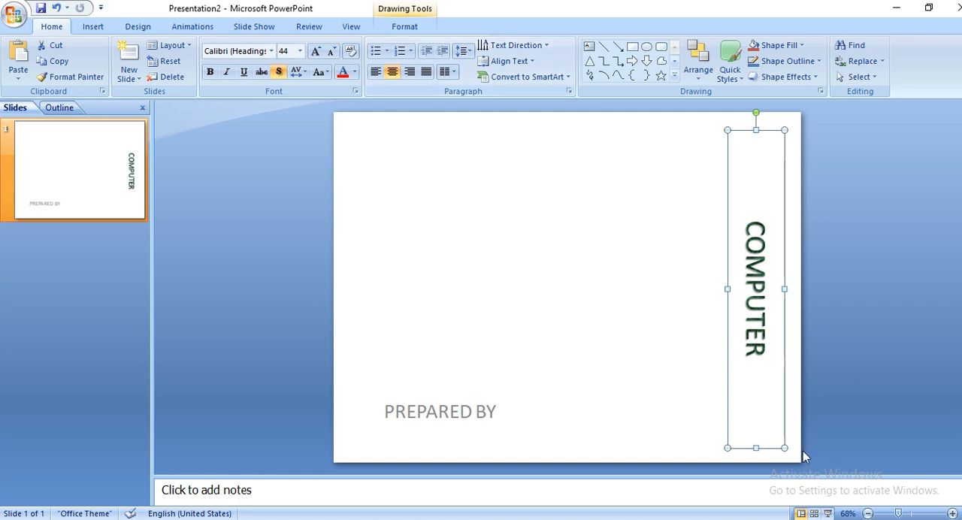
left_click_drag(755, 448, 754, 263)
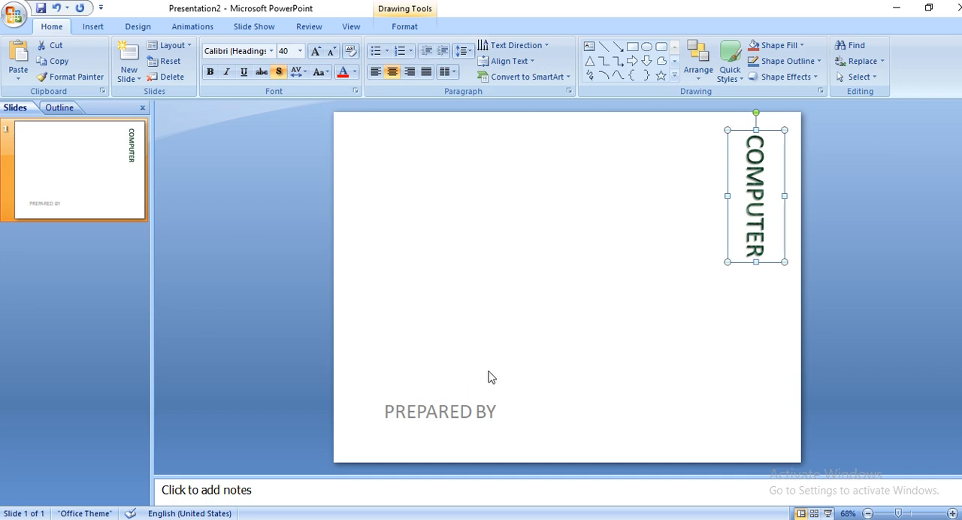
Set the title's text direction to horizontal and resize its box to about 2.78 cm high and 8.81 cm wide.
left_click(517, 45)
left_click(527, 72)
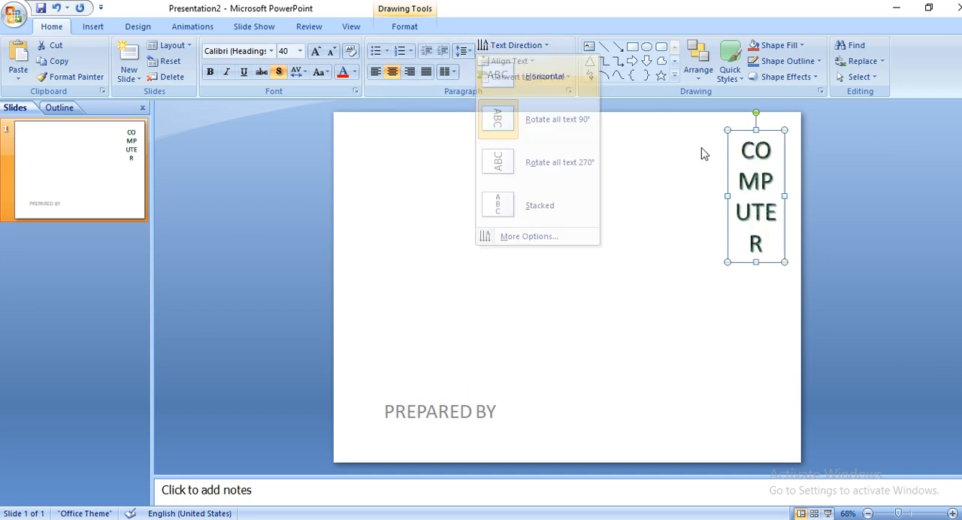
left_click_drag(728, 198, 620, 179)
left_click_drag(704, 263, 709, 180)
left_click(597, 214)
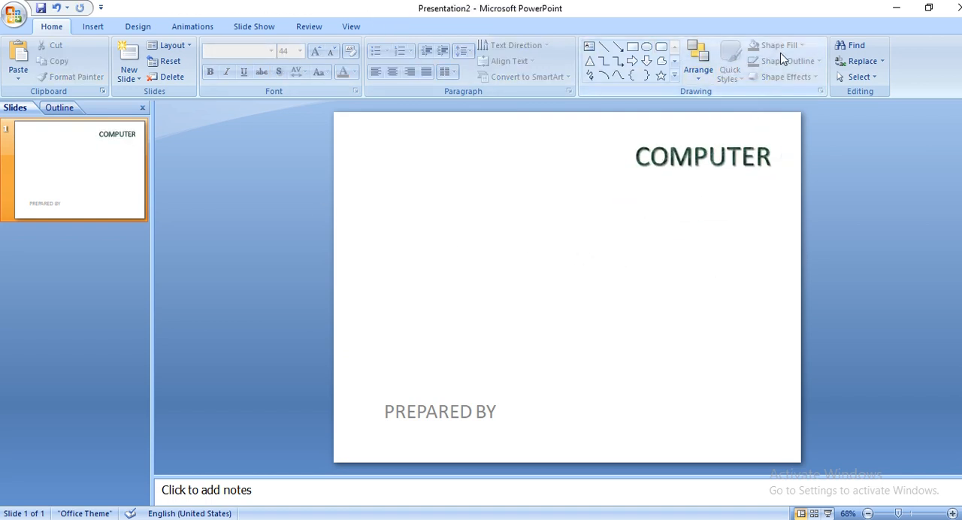
left_click(673, 75)
left_click(681, 4)
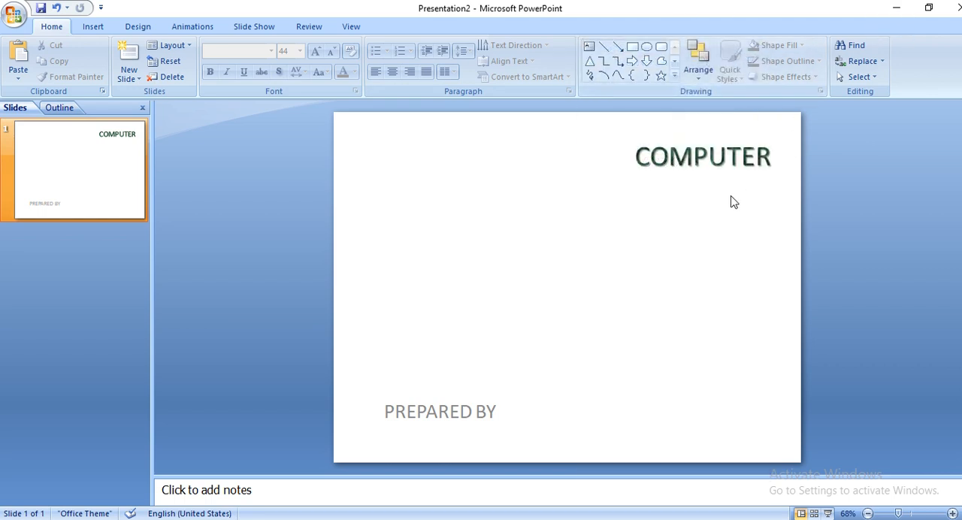
left_click(708, 156)
left_click(404, 26)
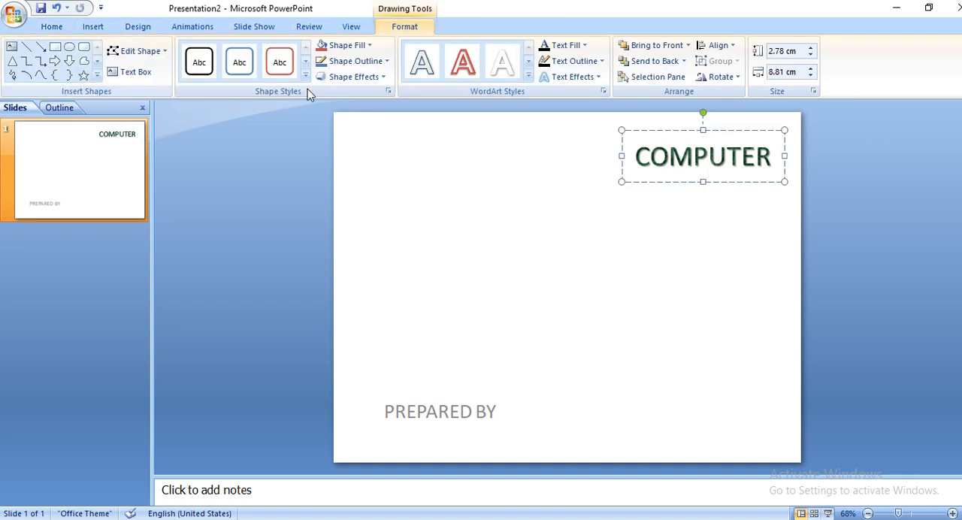
left_click(602, 268)
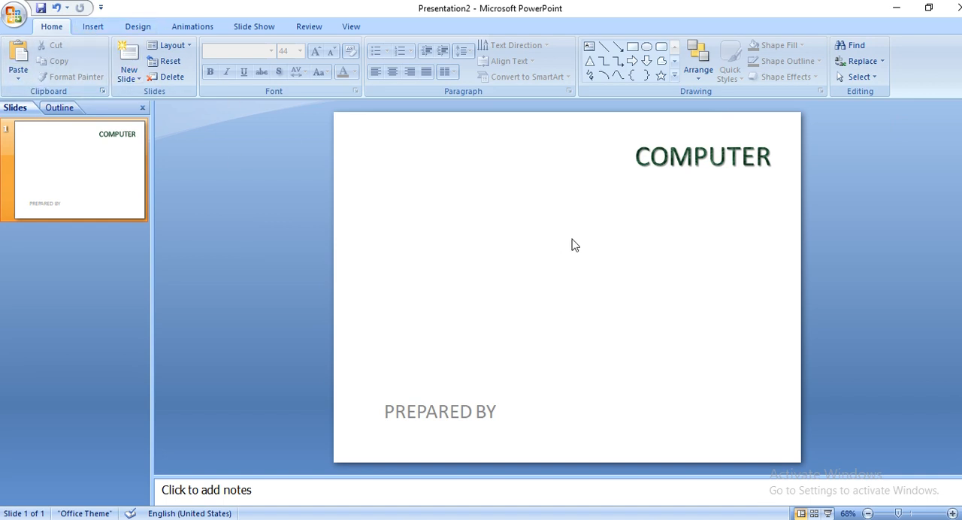
Add a second slide with title and text placeholders after the "COMPUTER" slide and show it for editing.
left_click(132, 59)
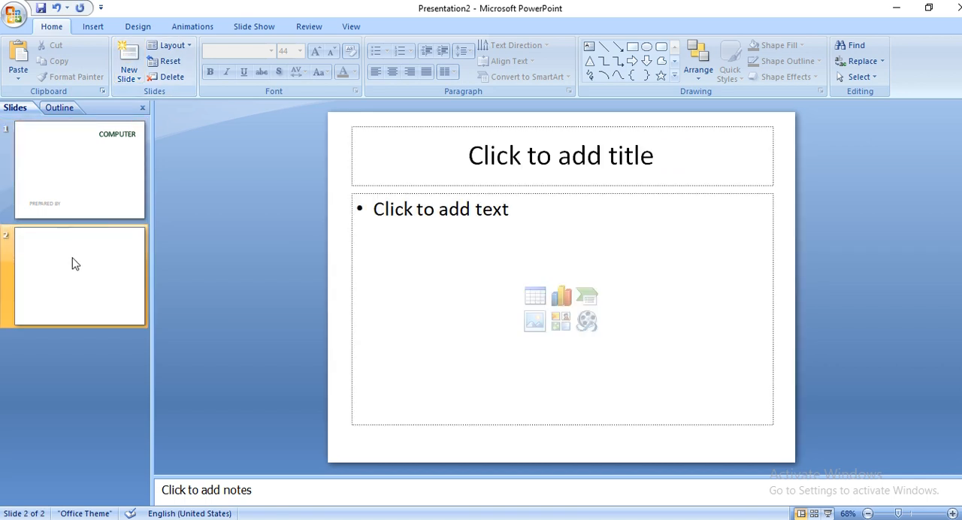
left_click(88, 160)
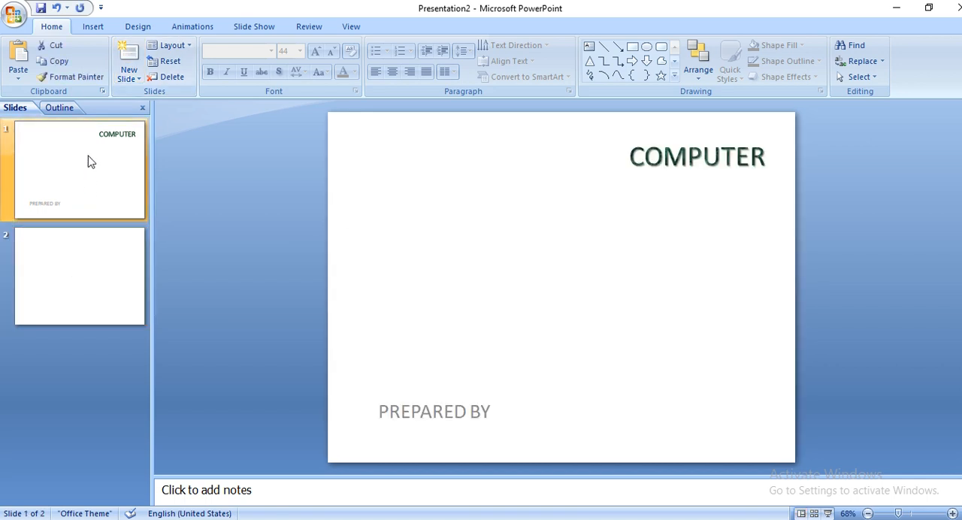
left_click(73, 277)
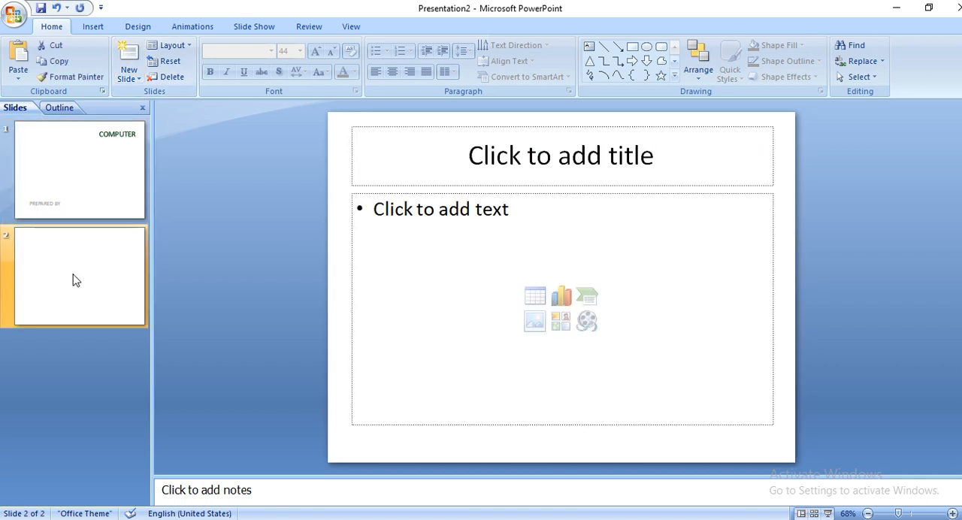
Enter "CONTENT" in capitals as the title of the second slide.
left_click(581, 158)
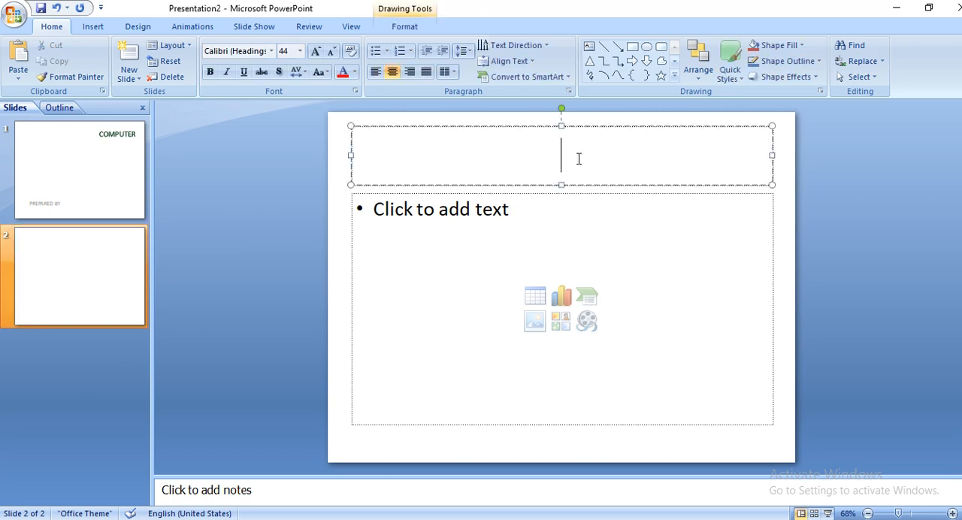
left_click(410, 216)
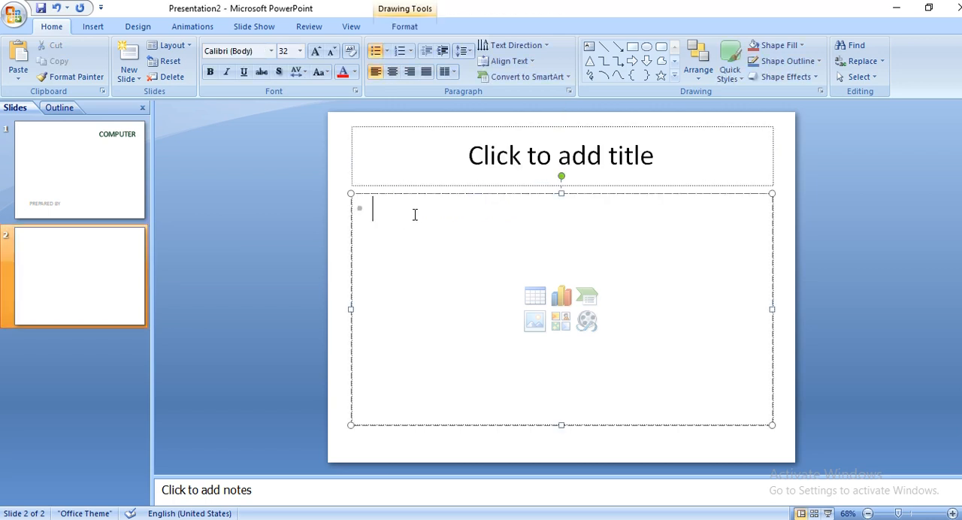
left_click(533, 159)
type("cONTENT")
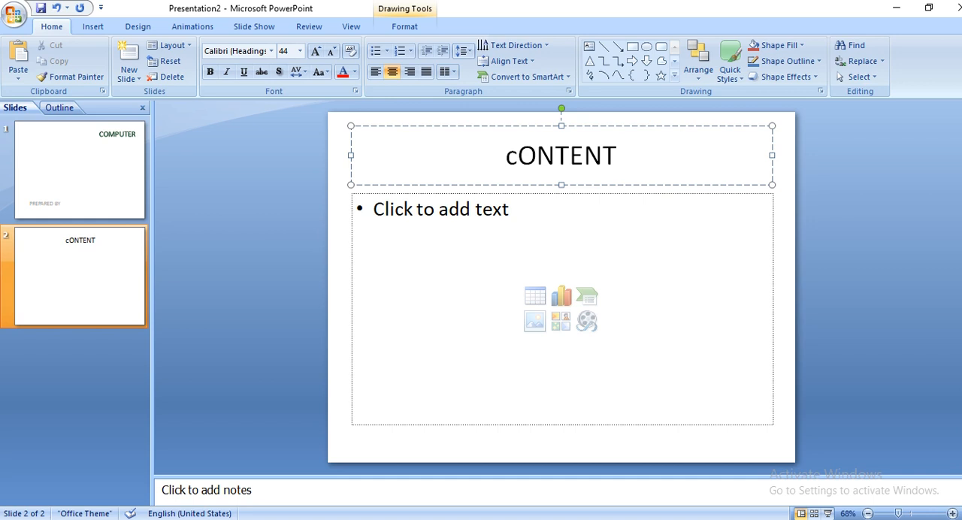
left_click_drag(517, 155, 509, 159)
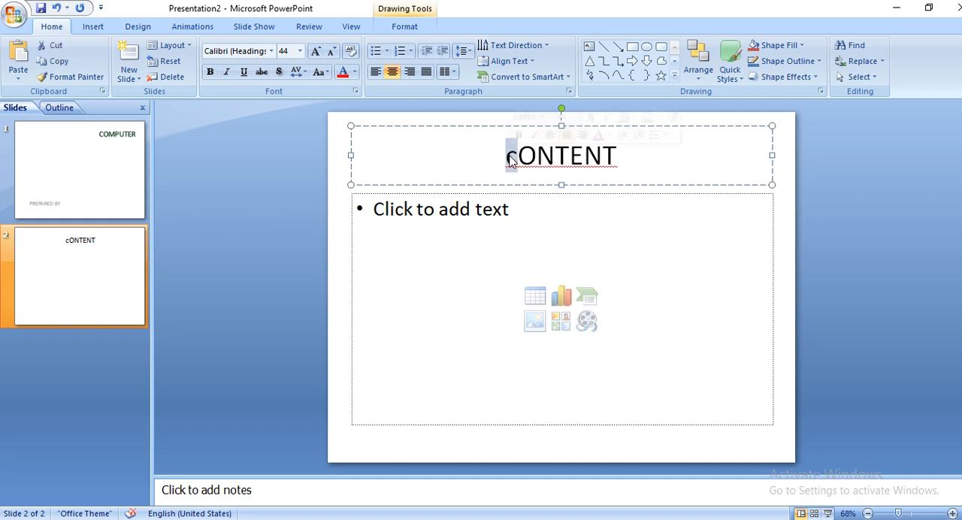
type("C")
Enter the bullets "HARDWARE", "SOFTWARE" and "FIRMWARE" in the text placeholder of the "CONTENT" slide.
left_click(511, 236)
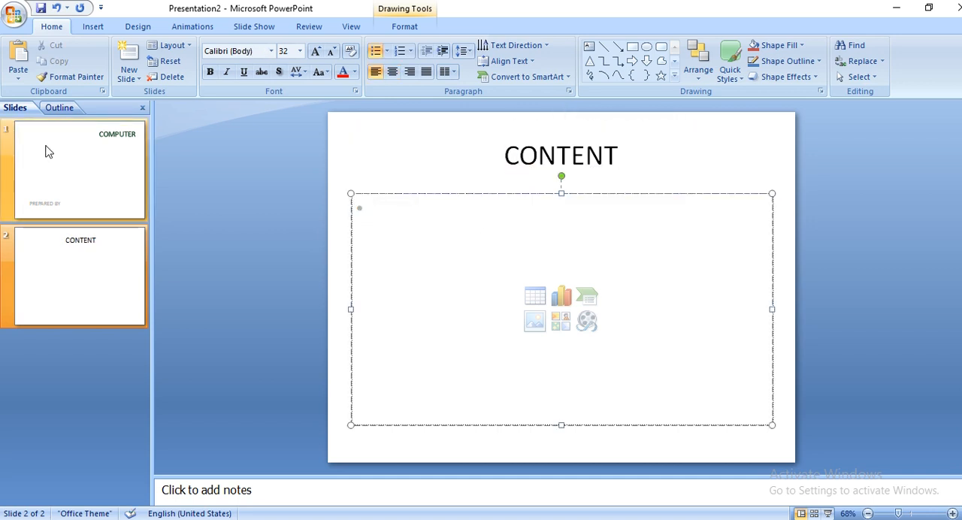
left_click(108, 200)
left_click(103, 269)
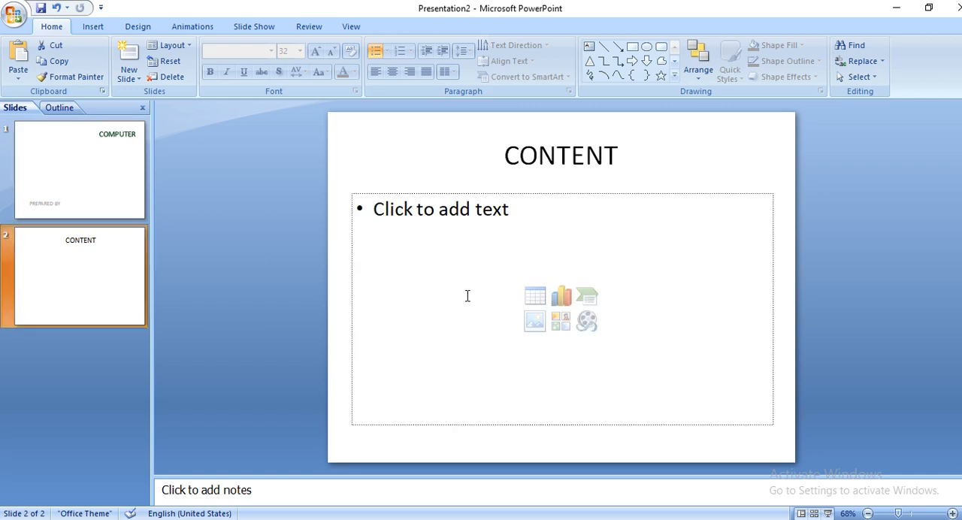
left_click(445, 216)
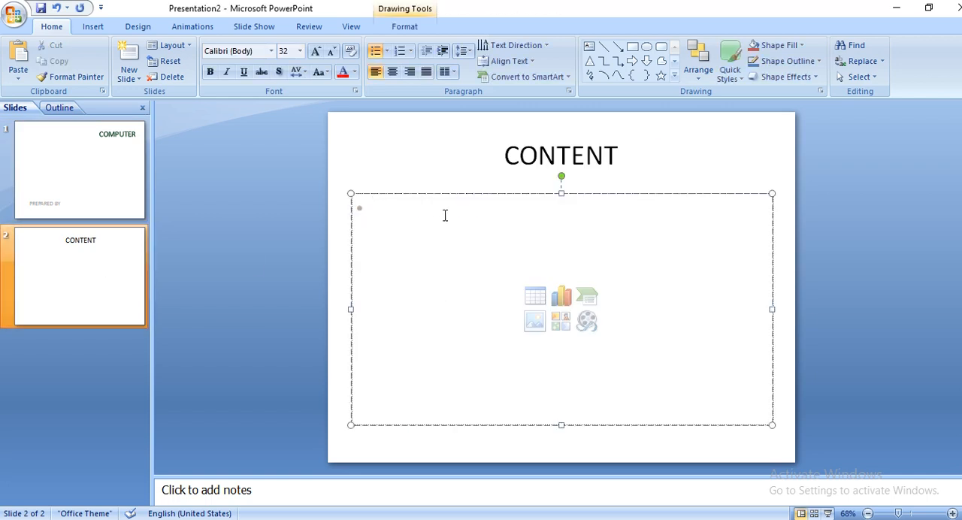
type("HARD")
type("WARE ")
type("SO")
type("FTWARE")
key("Return")
type("FIRMWARE ")
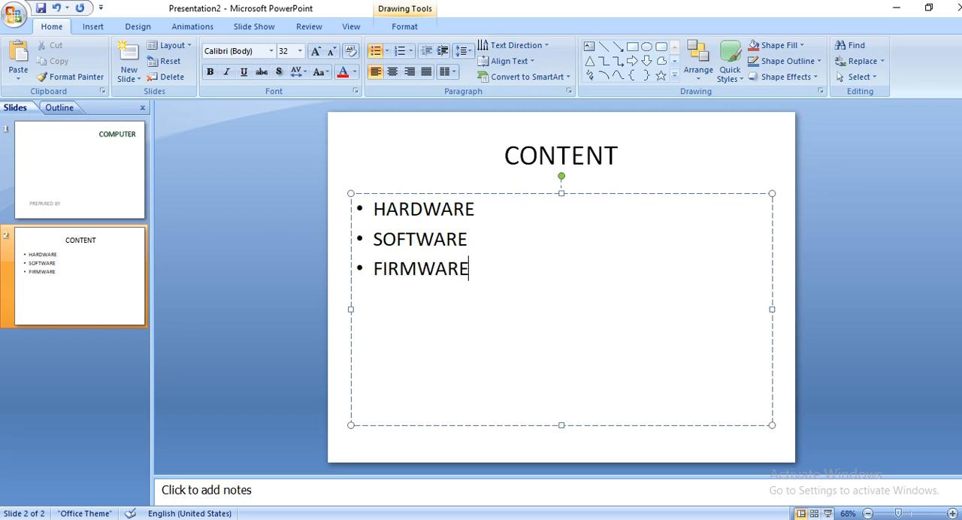
type("USES")
Add the bullets "USES" and "ADVANTAGES AND DISADVANTAGES" below "FIRMWARE".
key("Return")
type("ADV")
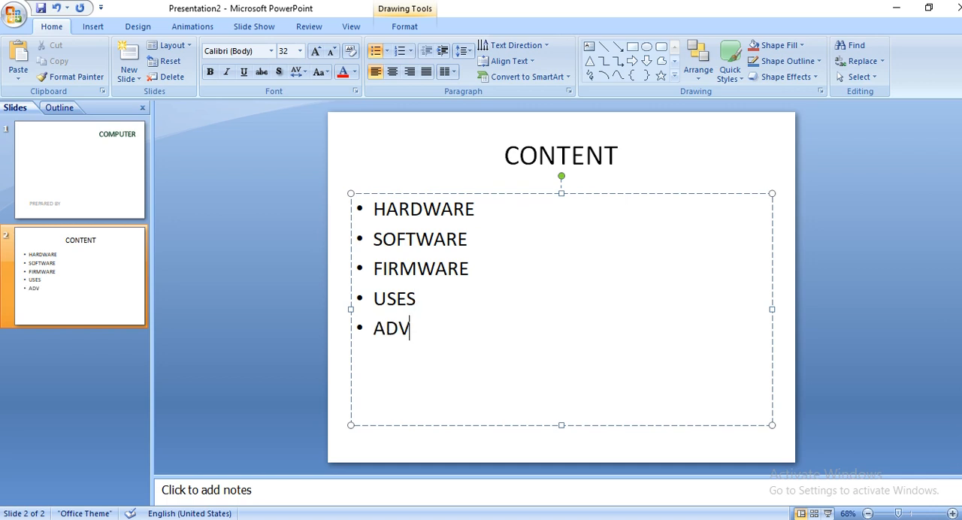
type("ANTAGES AND DISADVANTAG")
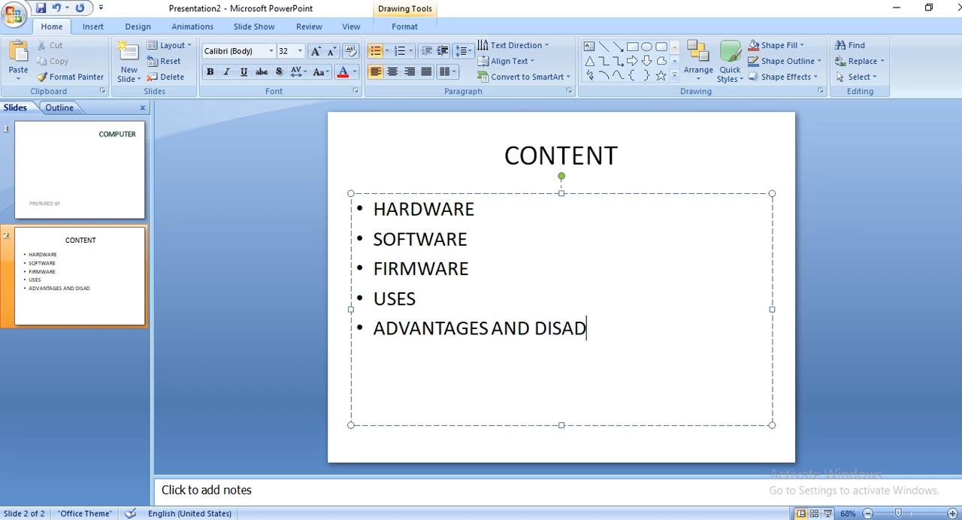
type("ES")
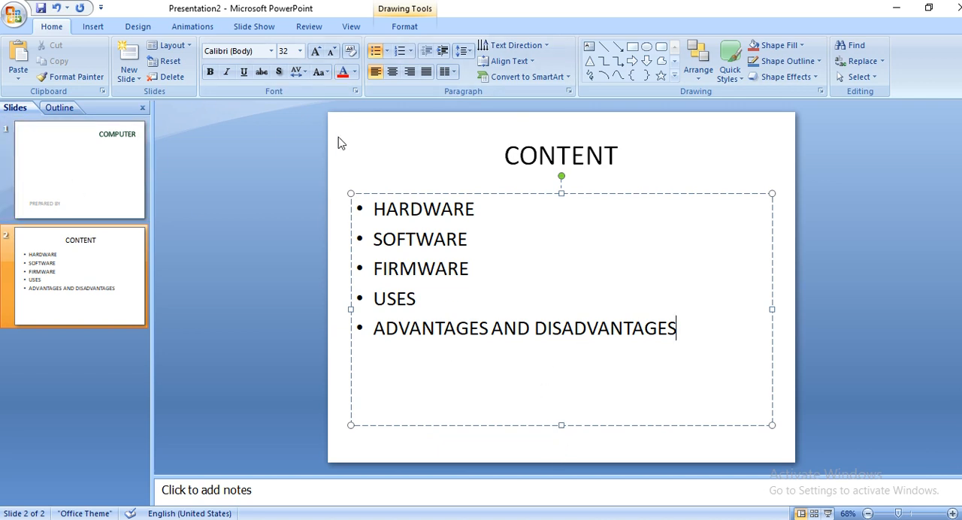
Start inserting a picture on the "COMPUTER" title slide and open the pics folder on Local Disk (F:).
left_click(89, 27)
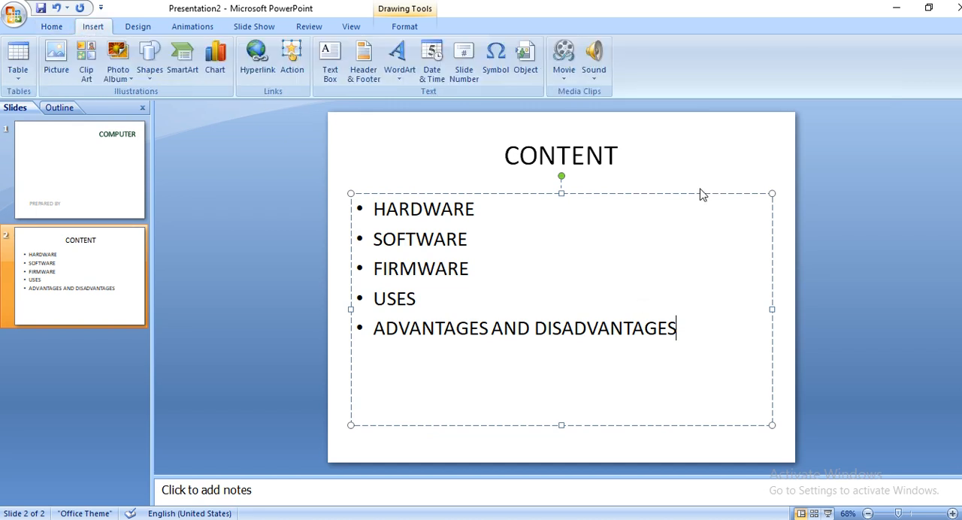
left_click(783, 233)
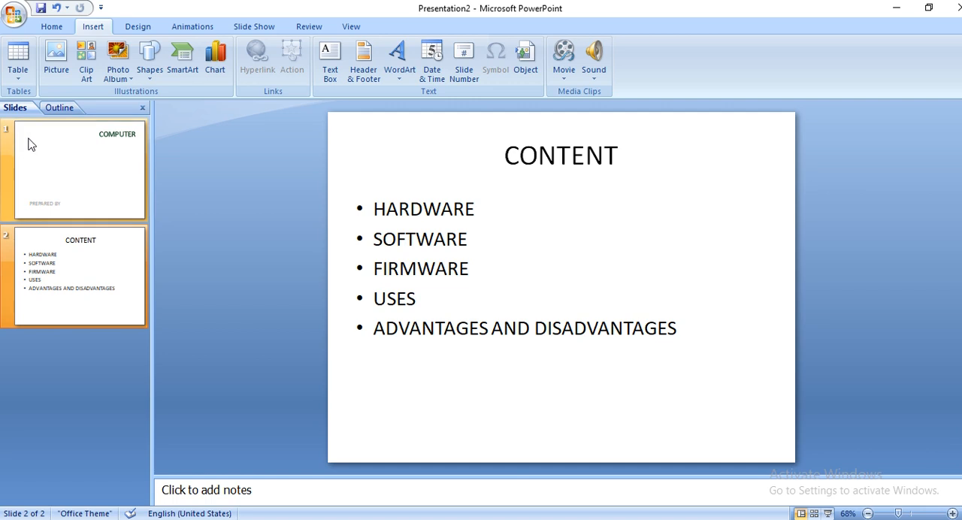
left_click(66, 178)
left_click(58, 60)
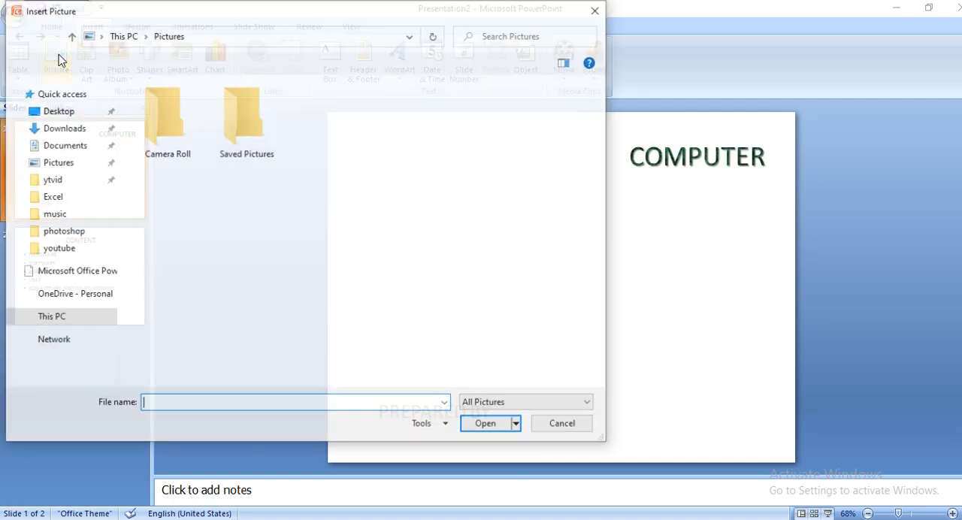
left_click(68, 359)
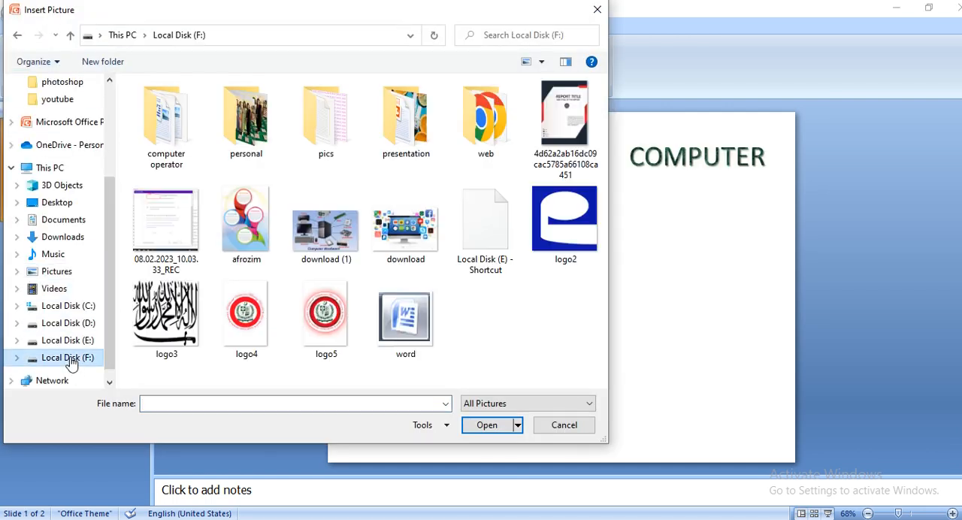
double_click(304, 145)
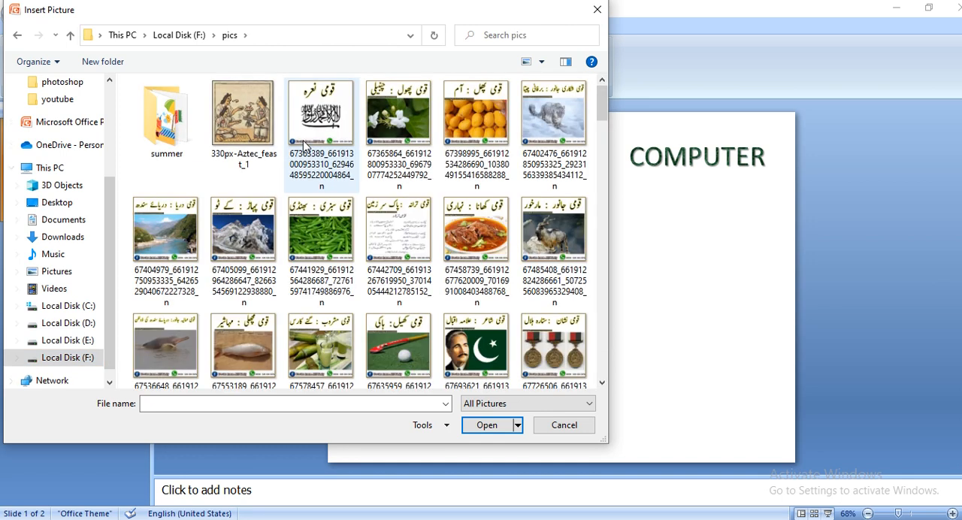
Find the picture "images (5)" in the pics folder and insert it on the title slide.
scroll(398, 255, "down", 15)
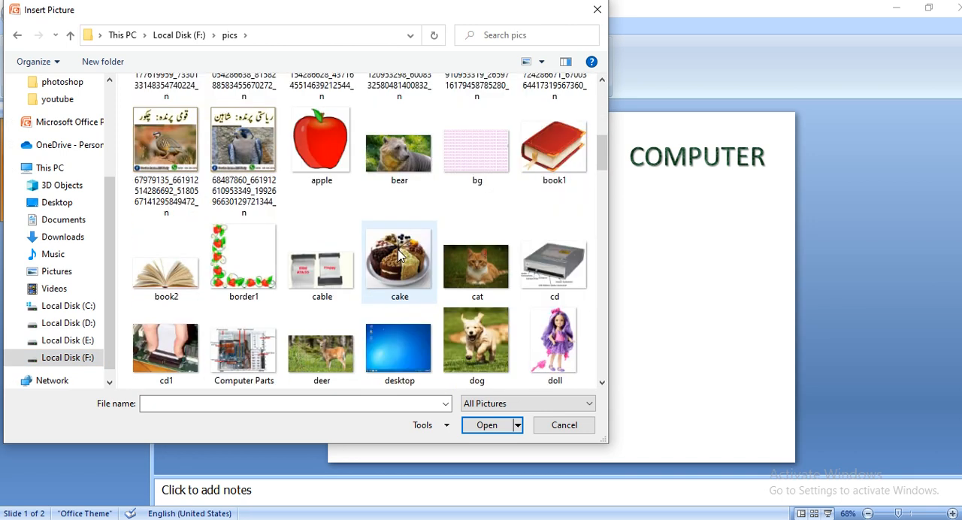
scroll(398, 255, "down", 2)
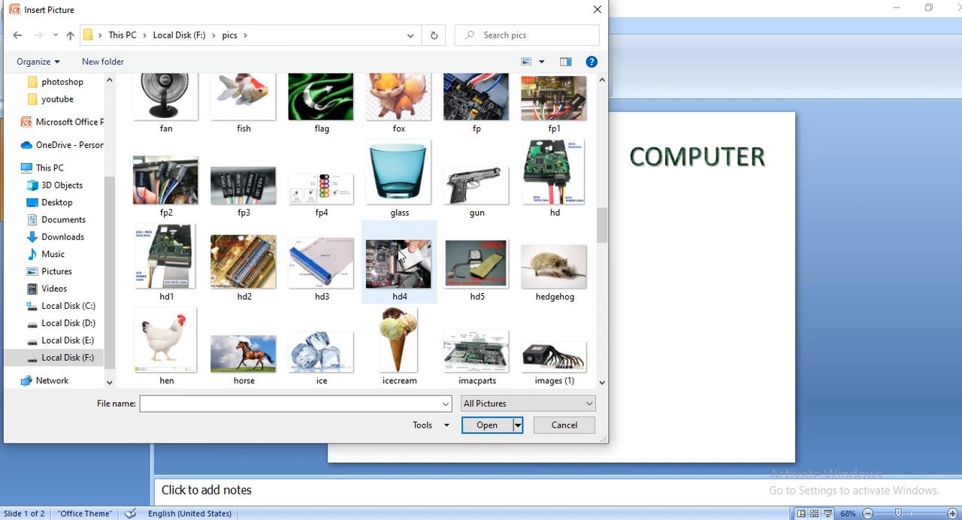
scroll(398, 256, "down", 4)
scroll(399, 256, "down", 5)
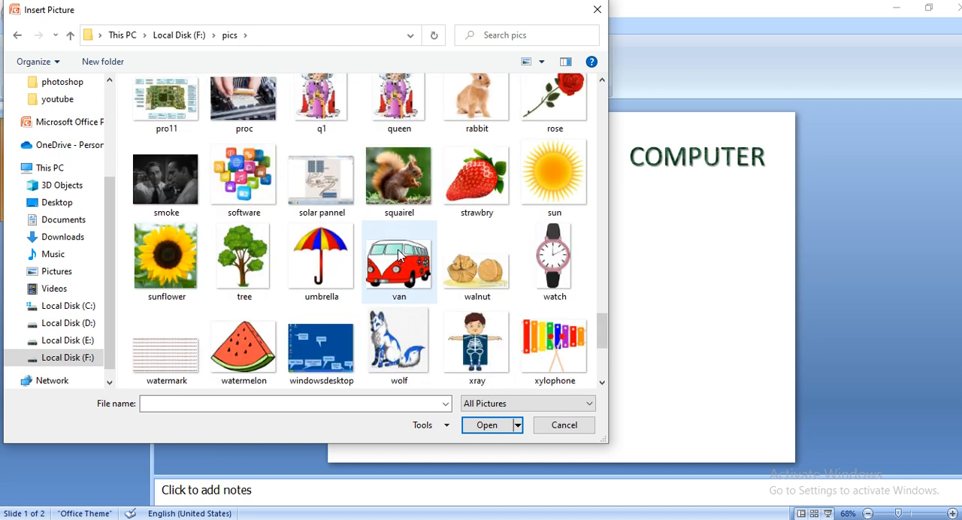
scroll(398, 256, "up", 3)
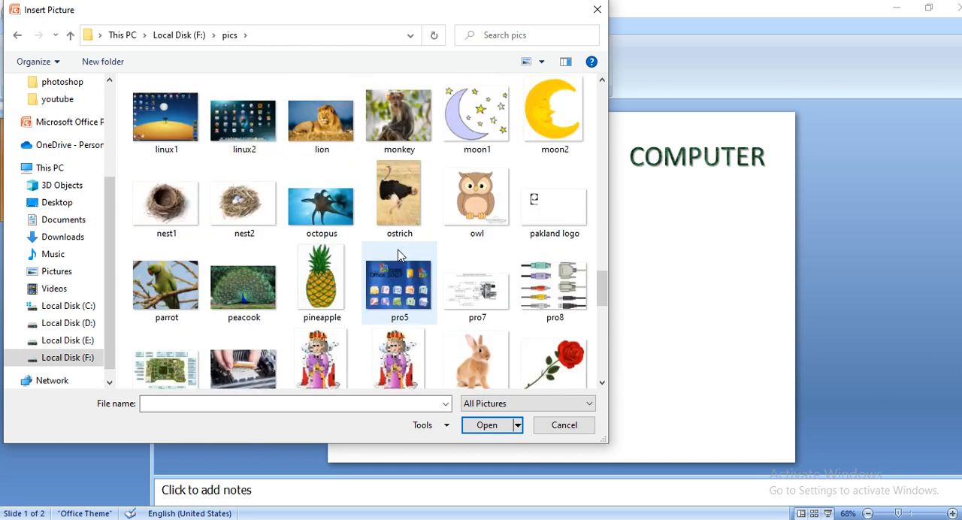
scroll(399, 255, "up", 2)
left_click(243, 196)
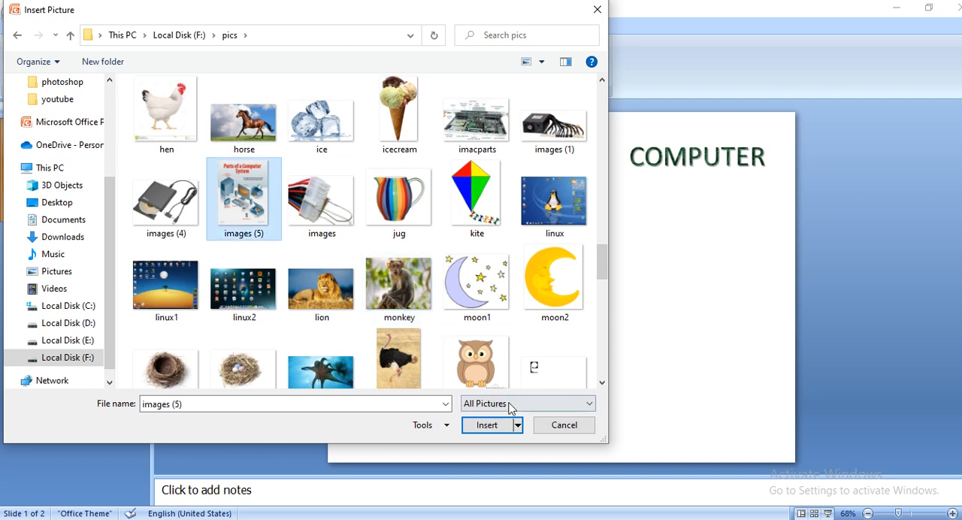
left_click(487, 425)
Resize the computer parts picture to about 11.76 cm high and 9.08 cm wide, and place it between the title and "PREPARED BY".
left_click_drag(611, 350, 728, 423)
left_click_drag(631, 388, 511, 286)
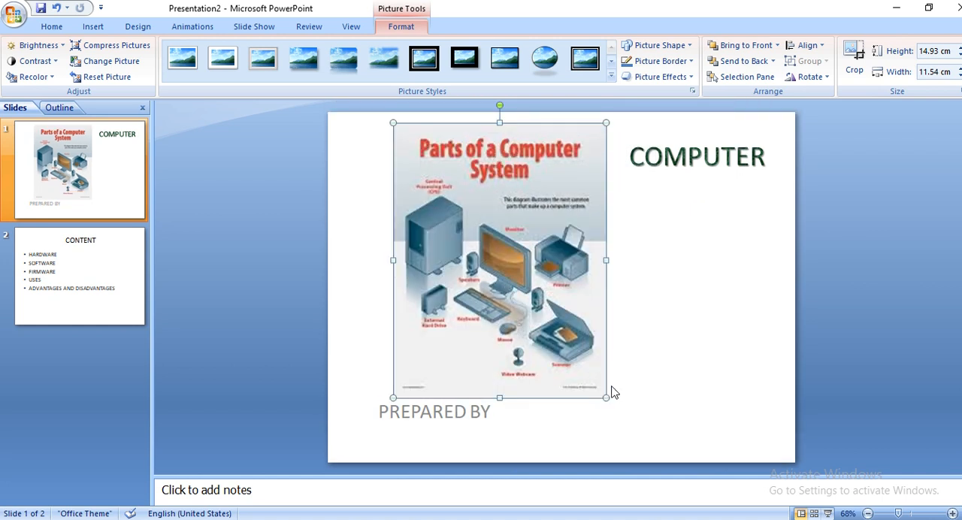
left_click_drag(609, 120, 577, 159)
left_click_drag(563, 191, 594, 190)
left_click_drag(607, 159, 590, 182)
left_click_drag(499, 303, 564, 301)
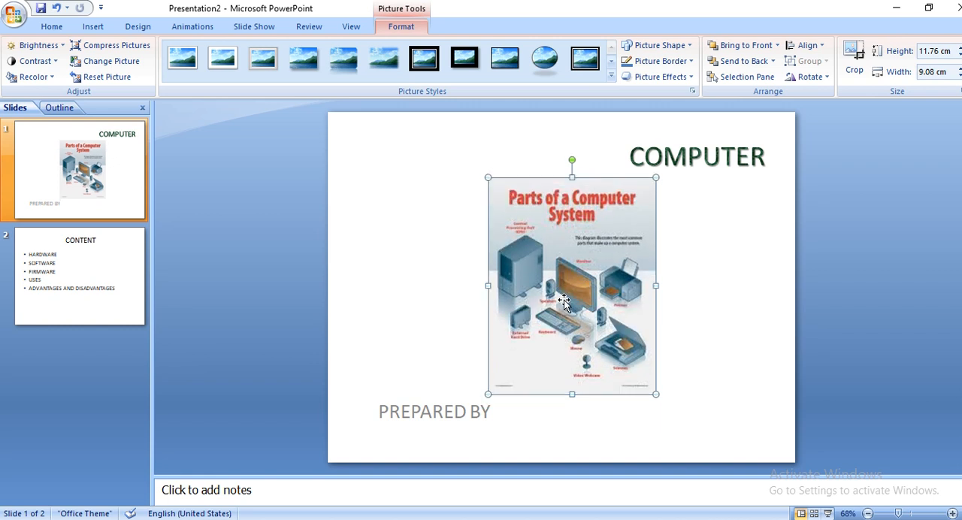
Nudge the computer parts picture slightly to the left on the title slide and deselect it.
key("Left")
key("Left")
key("Up")
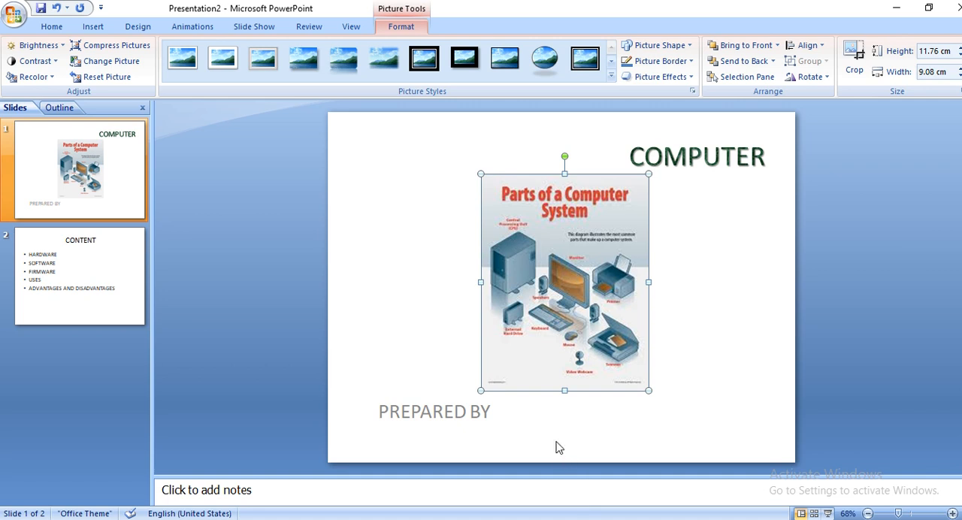
key("Down")
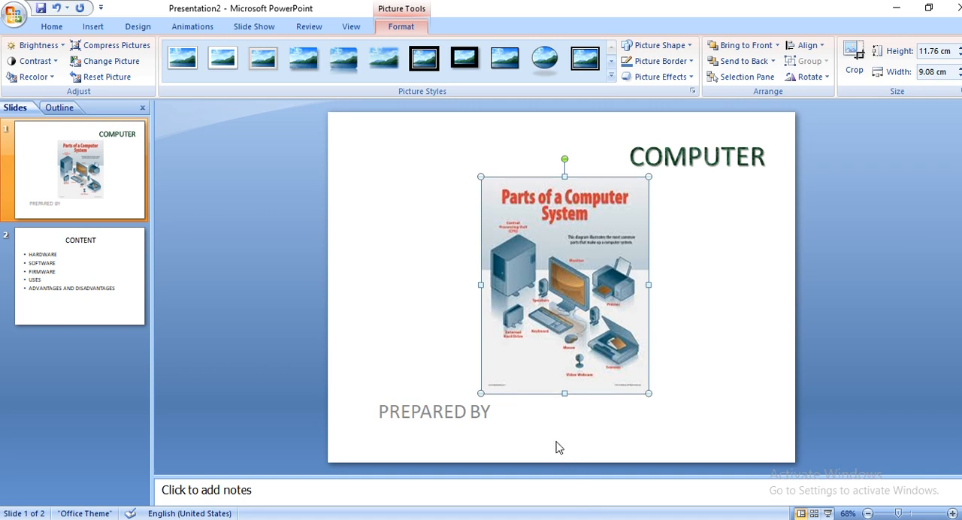
left_click(425, 320)
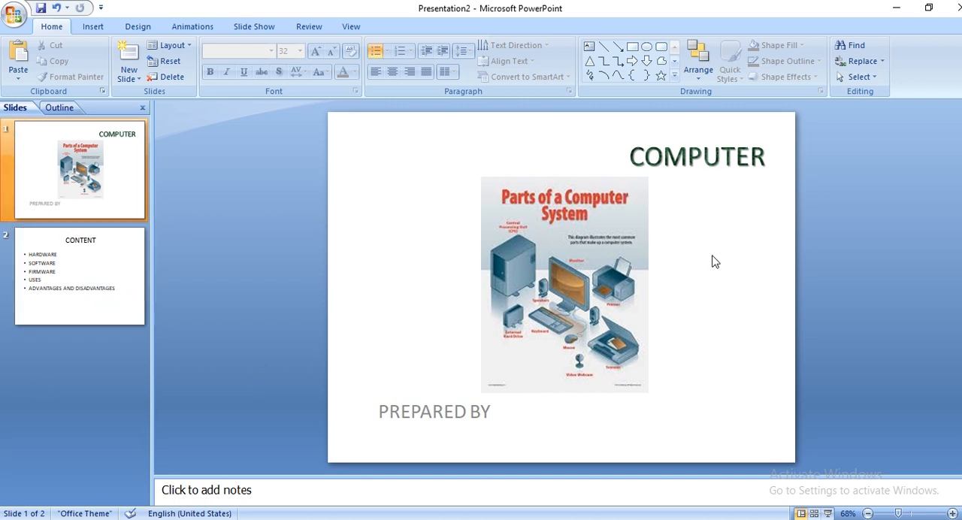
left_click(95, 27)
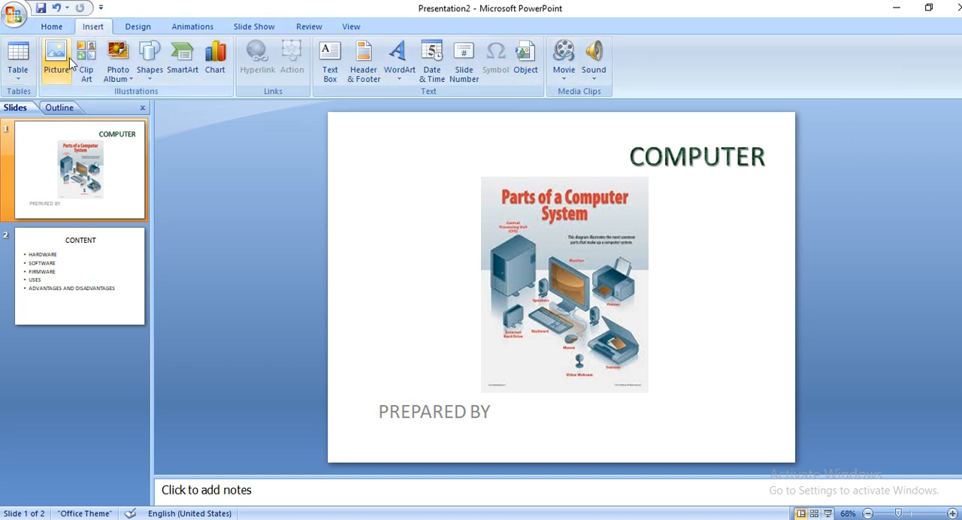
left_click(158, 69)
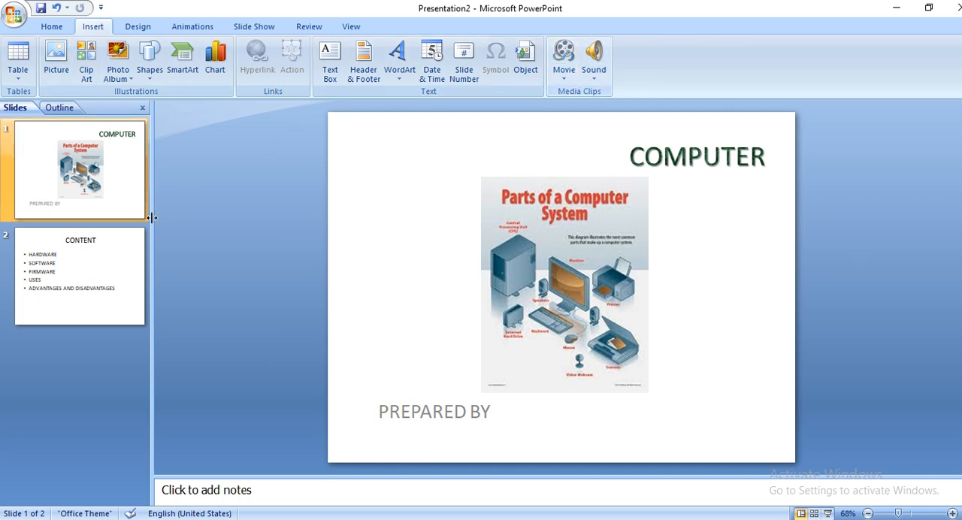
Add a third slide after the "CONTENT" slide and give it the Blank layout.
left_click(104, 279)
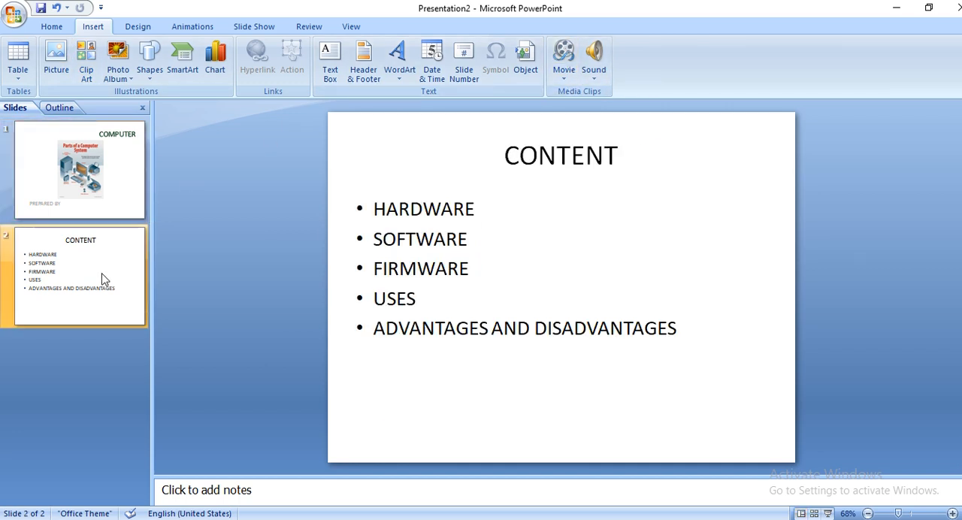
left_click(50, 28)
left_click(126, 81)
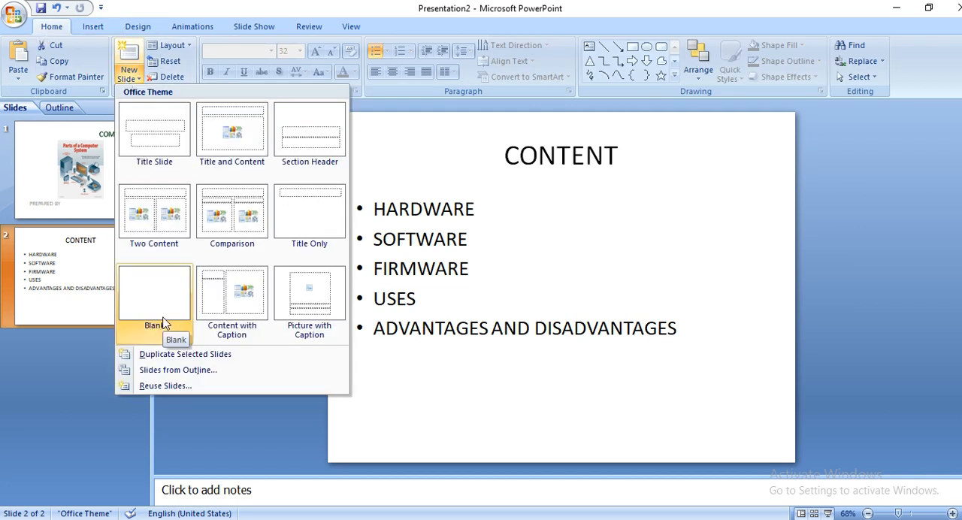
left_click(128, 64)
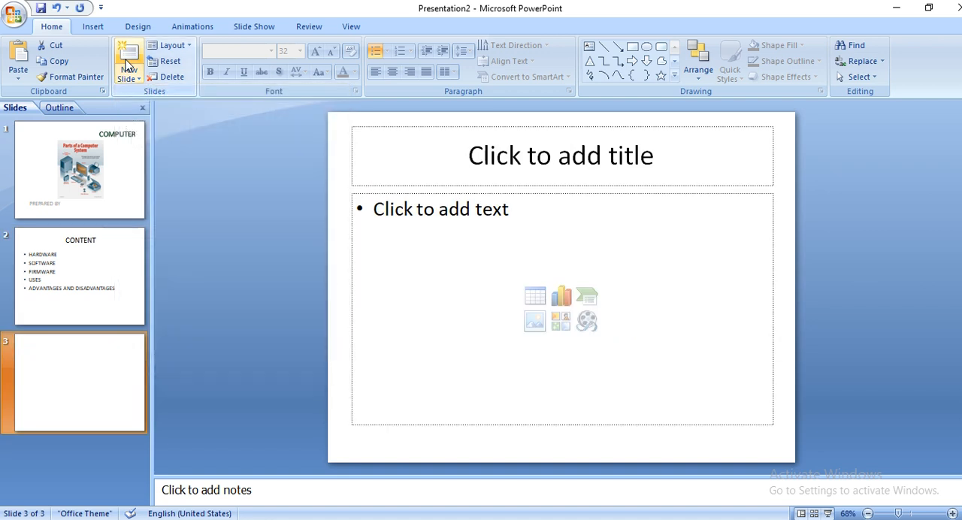
key("ctrl+z")
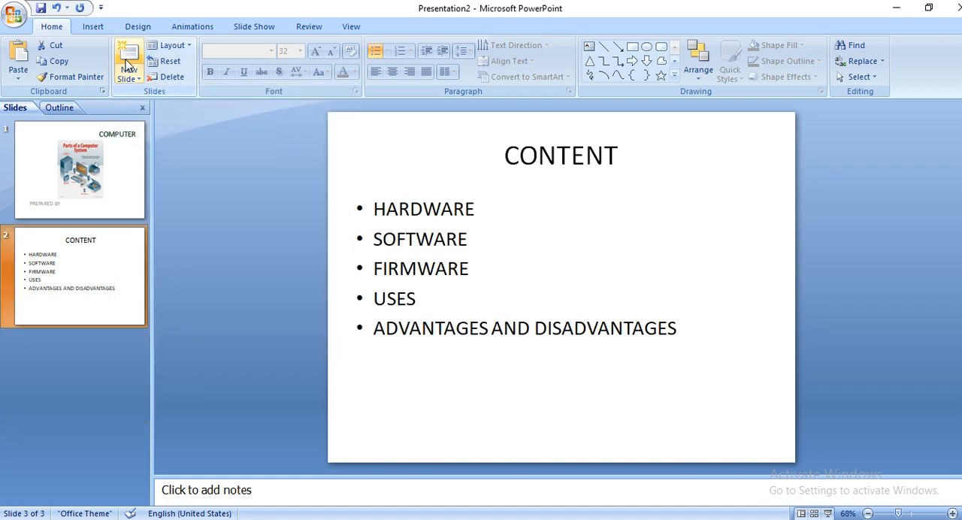
key("ctrl+y")
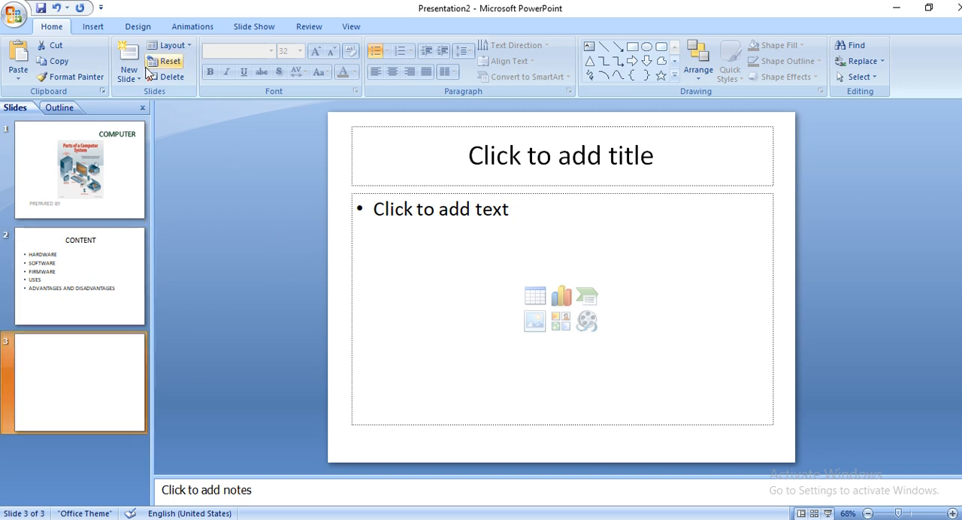
left_click(184, 43)
left_click(181, 291)
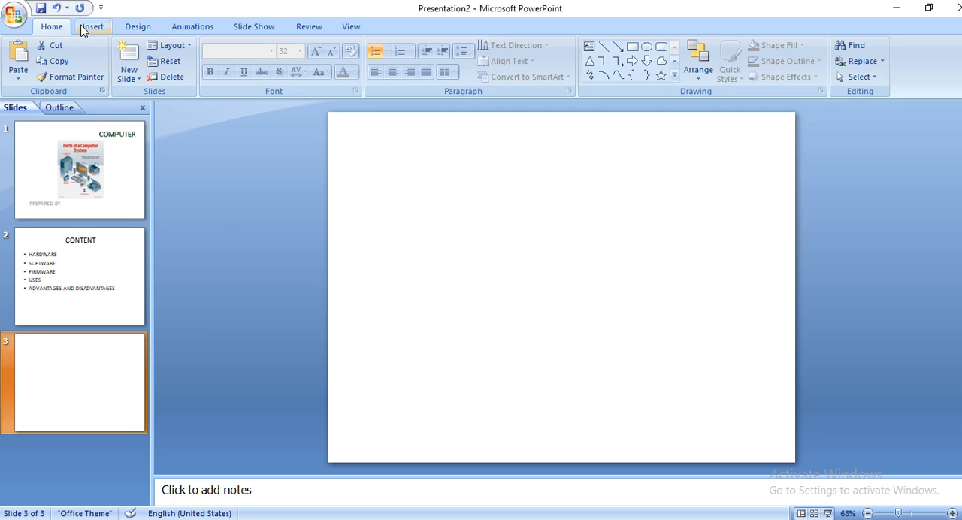
left_click(89, 29)
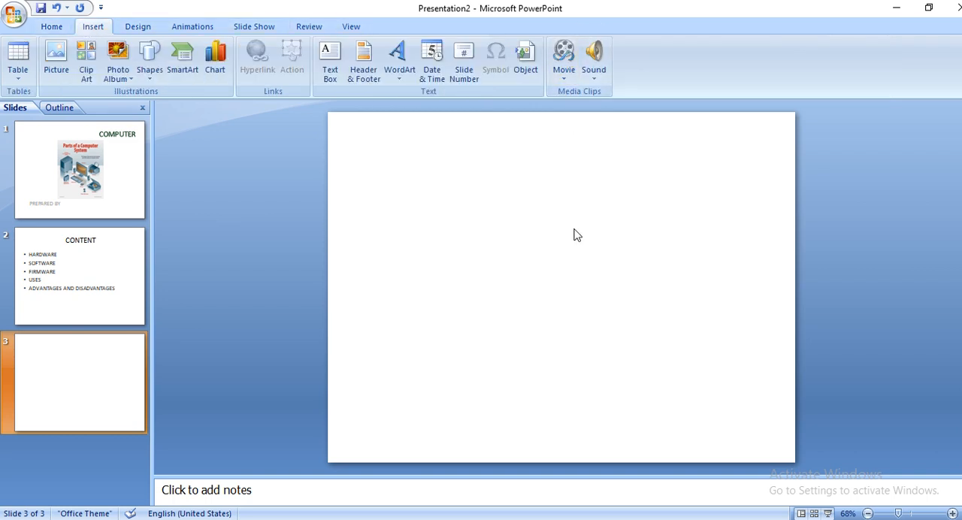
left_click(45, 27)
left_click(172, 45)
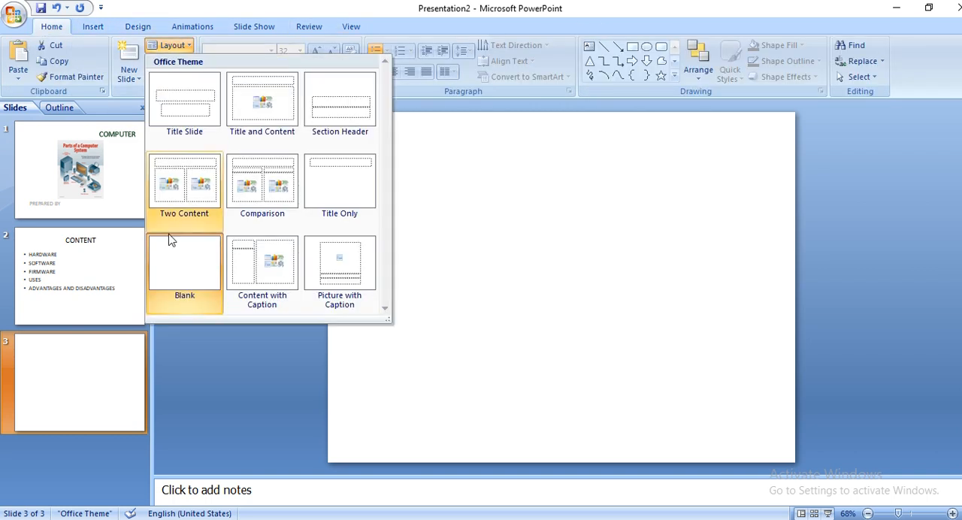
Insert the movie "Pexels Videos 2775" on the blank third slide and set it to start automatically in the slide show.
left_click(86, 28)
left_click(564, 52)
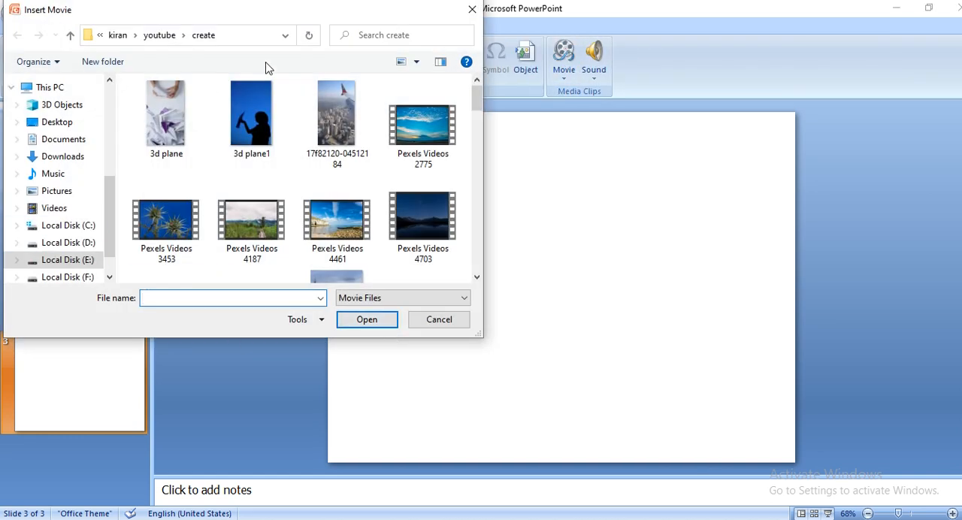
left_click(420, 137)
left_click(376, 318)
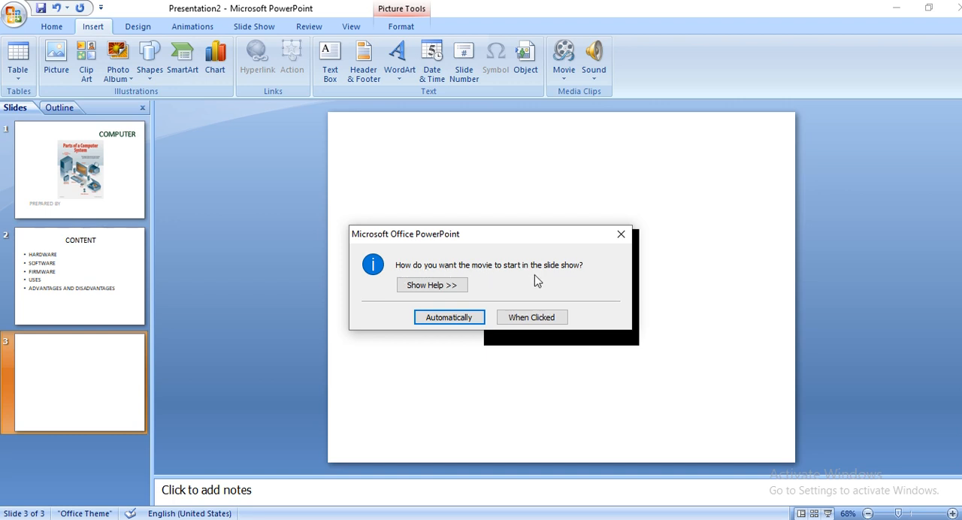
left_click(431, 323)
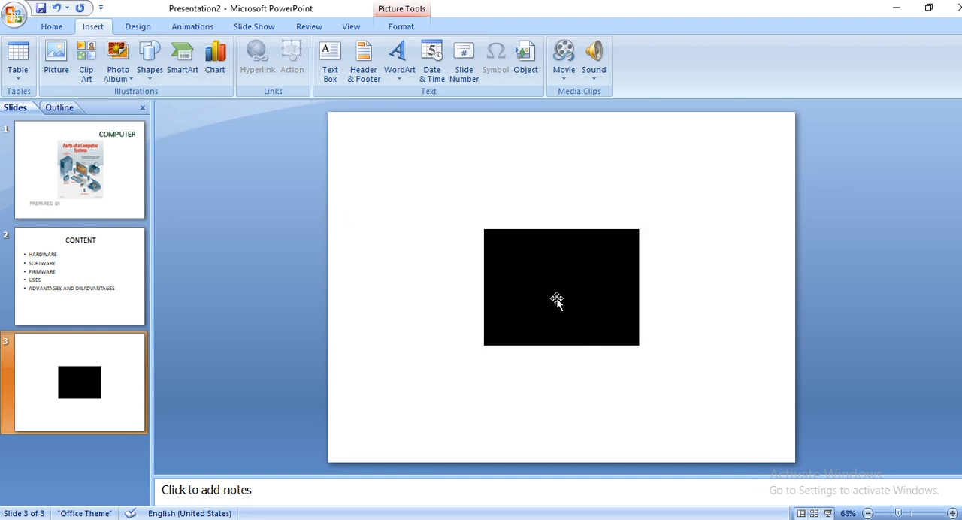